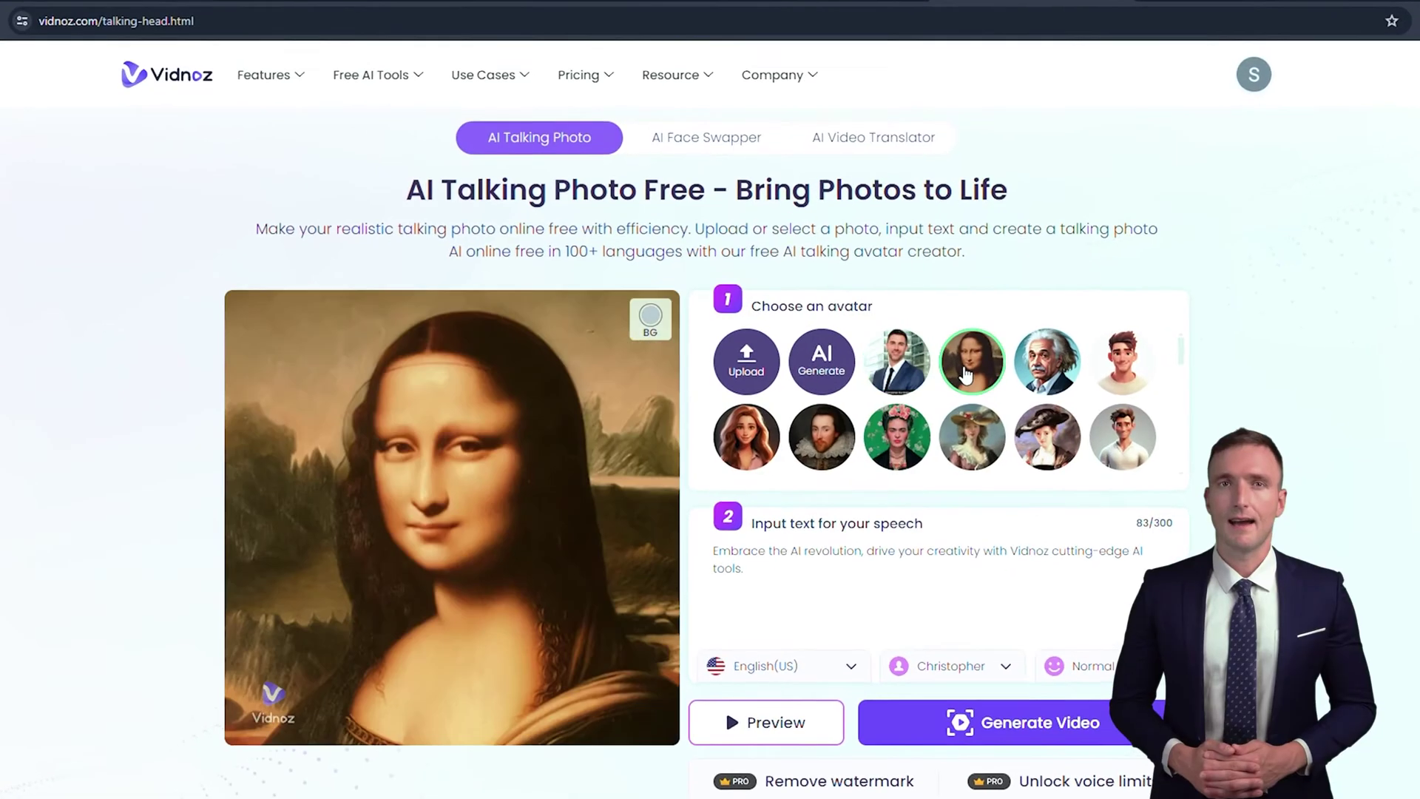
Try the cartoon man and cartoon girl avatars, then settle on the Shakespeare portrait
left_click(1148, 357)
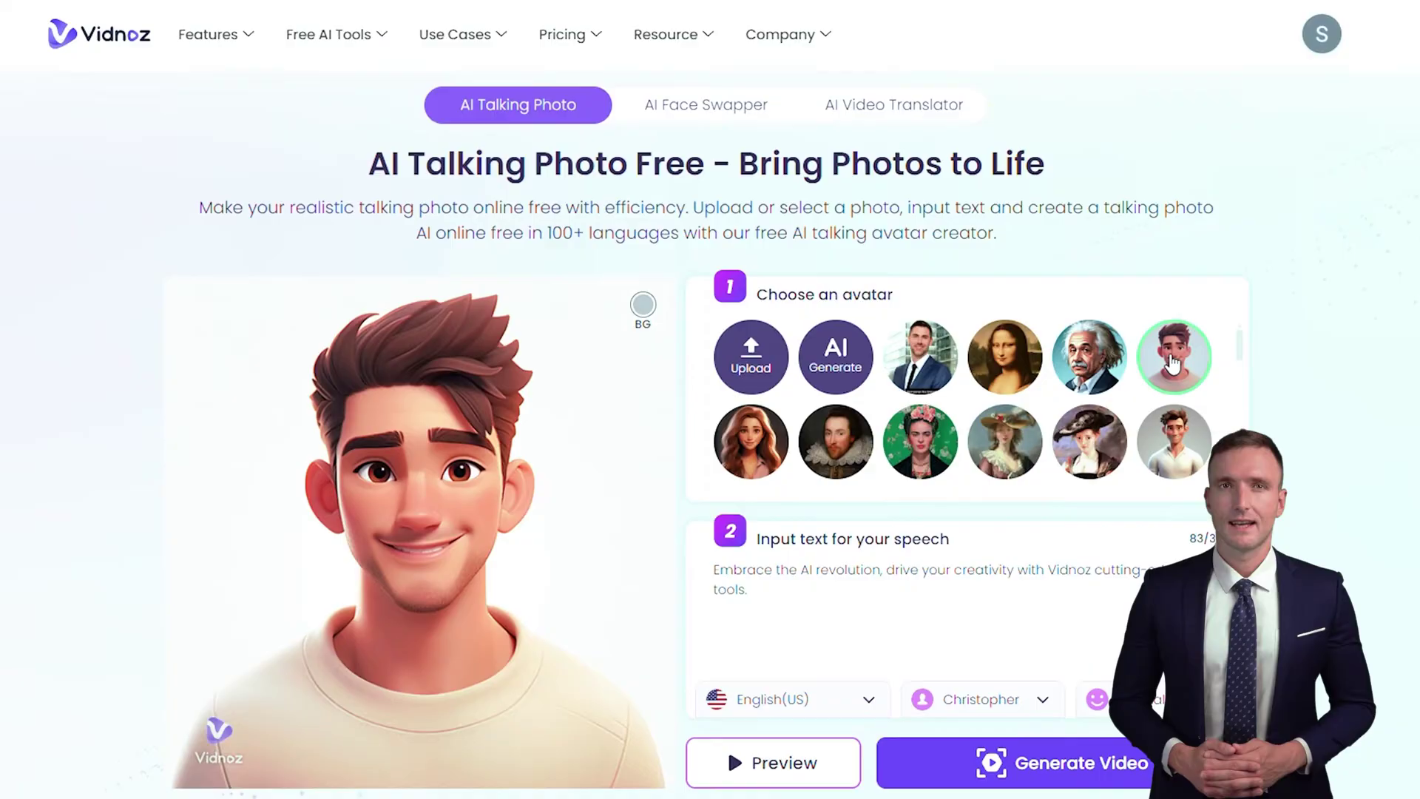
left_click(754, 450)
left_click(840, 443)
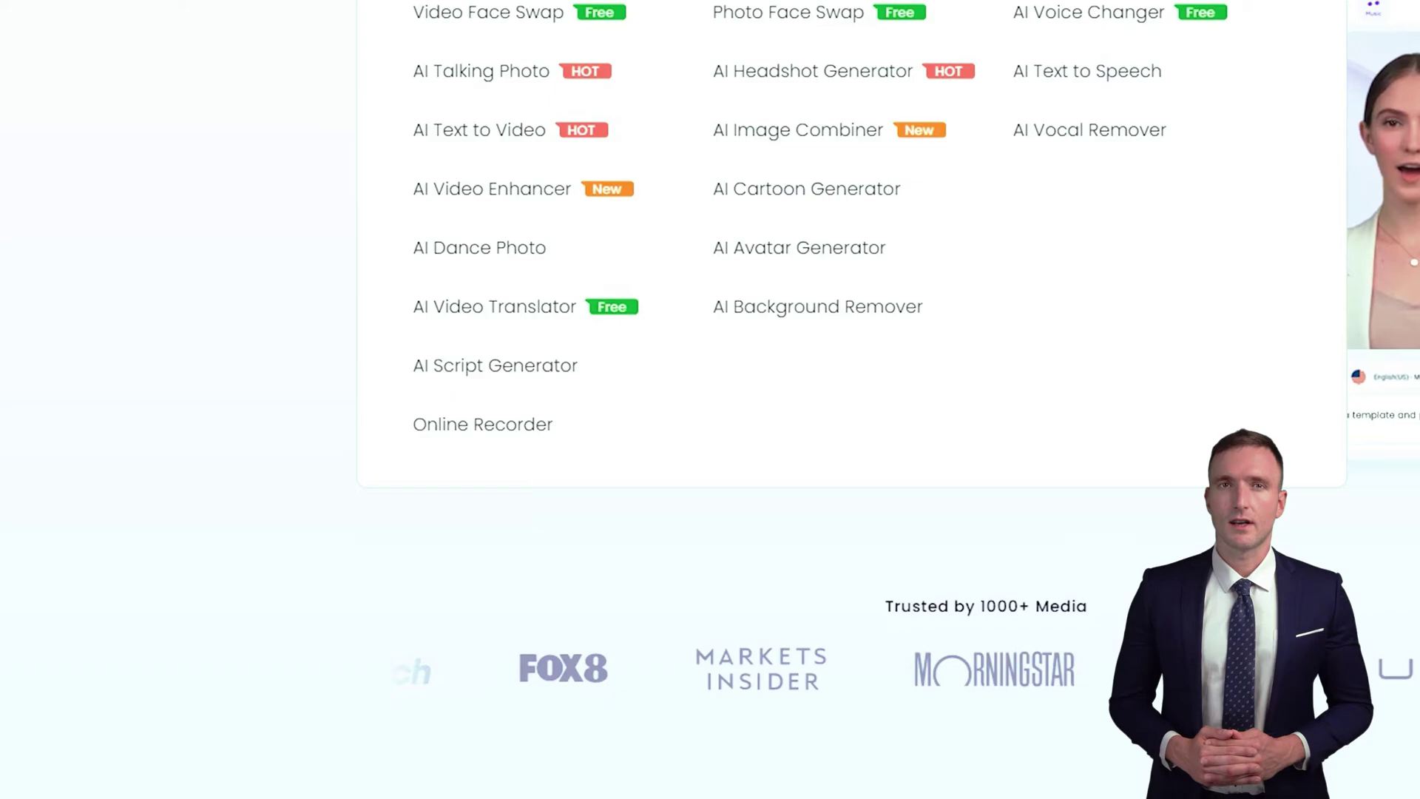
Go to AI Talking Photo from the Free AI Tools menu
left_click(330, 86)
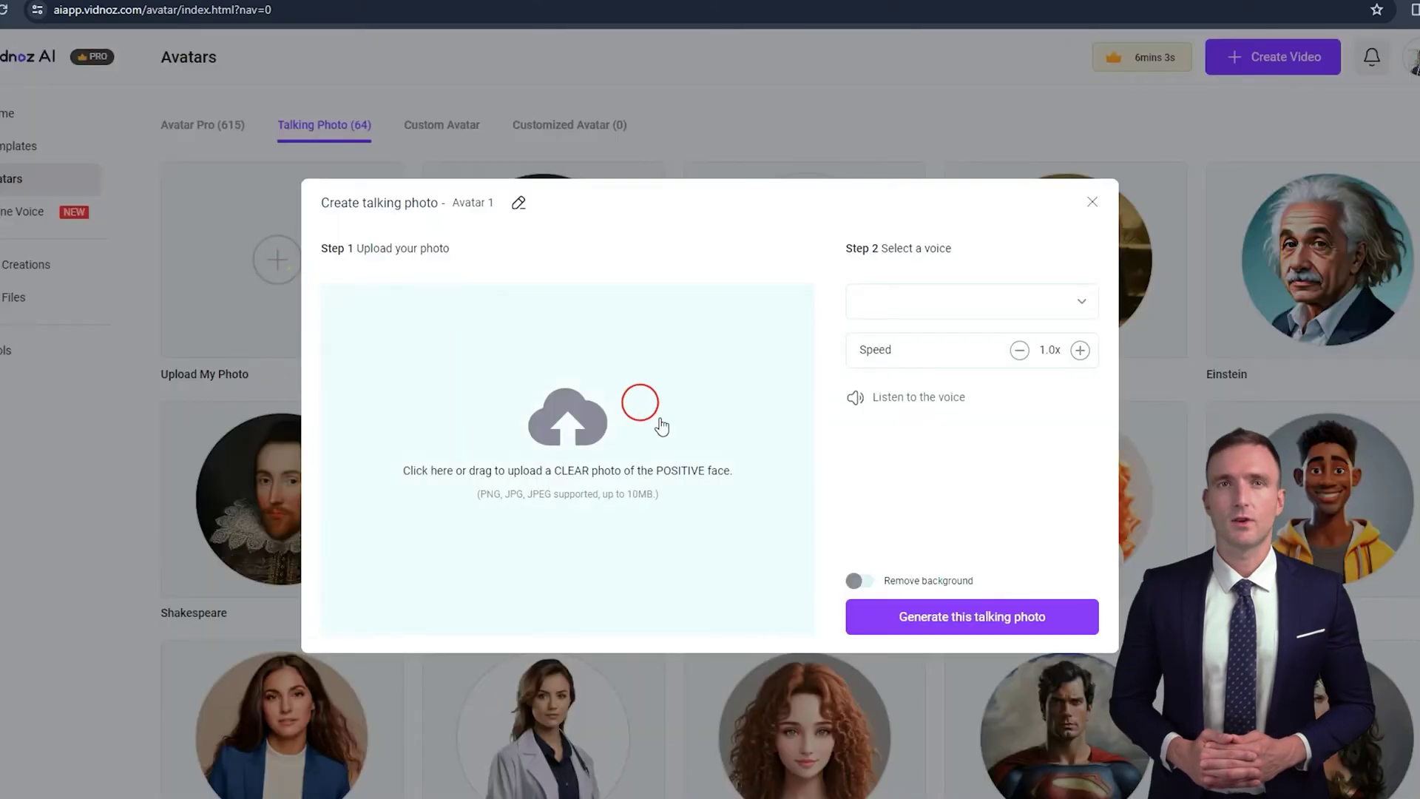
Upload the 'Untitled design' businessman photo as a custom avatar
left_click(641, 403)
scroll(393, 249, "down", 1)
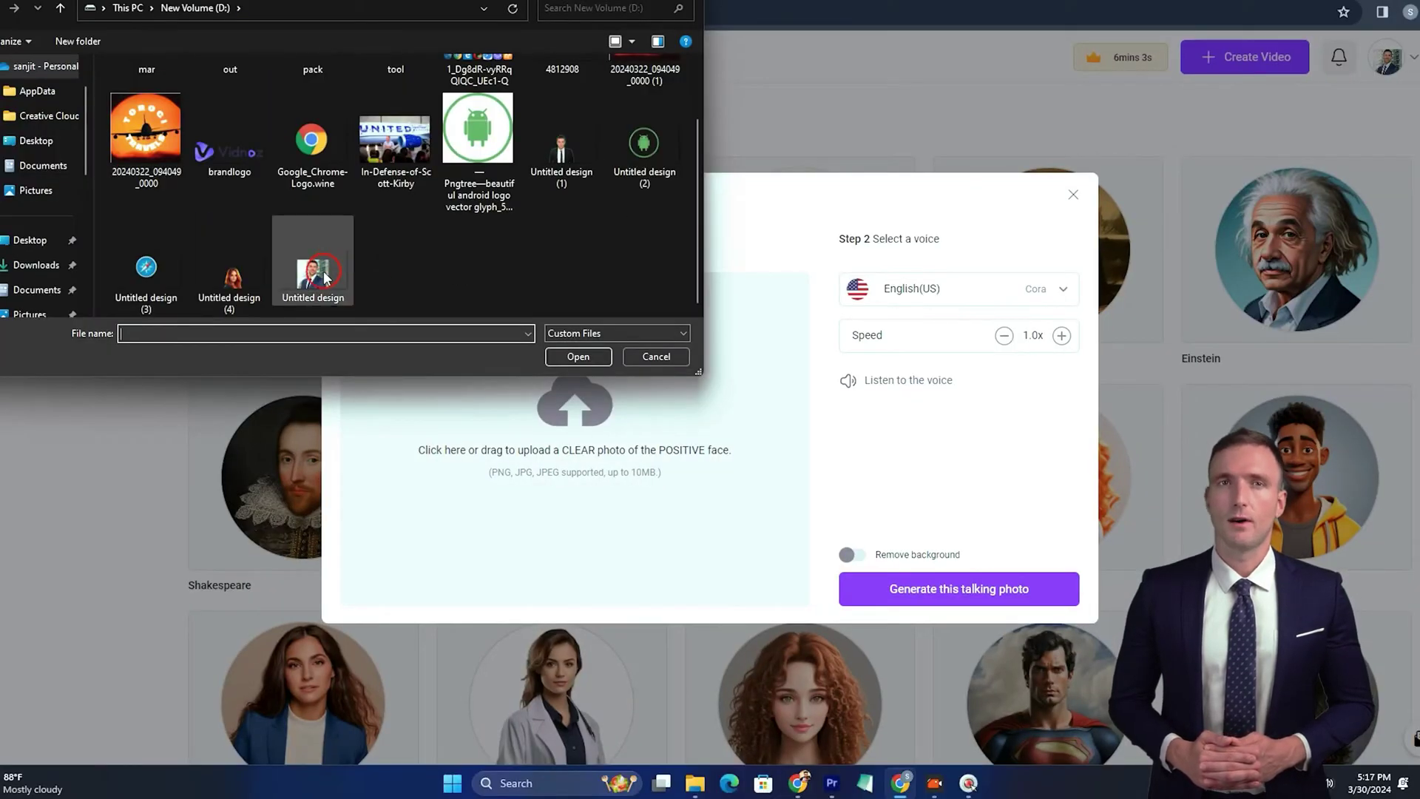
left_click(578, 357)
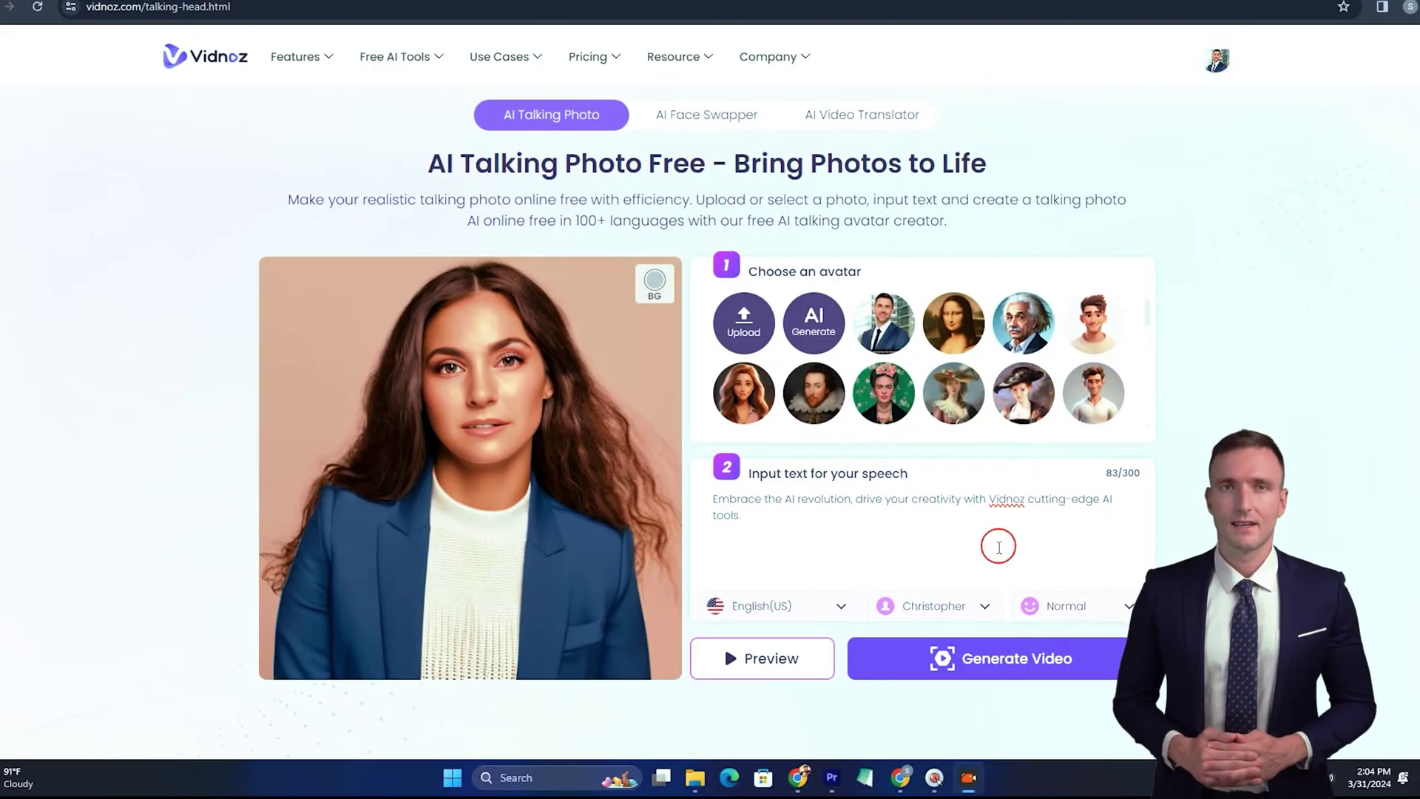
Choose English (UK) from the speech language list
left_click(843, 605)
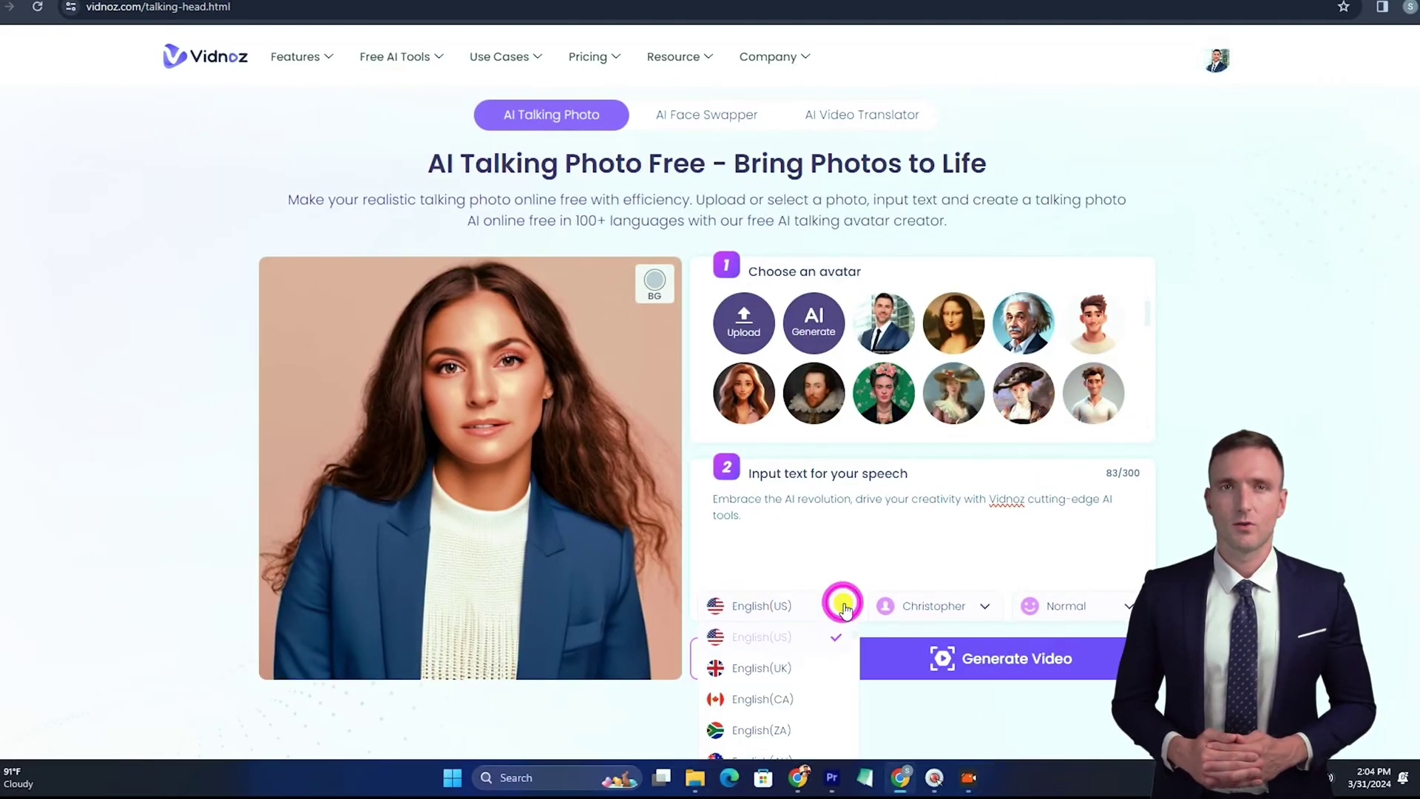
scroll(803, 564, "down", 2)
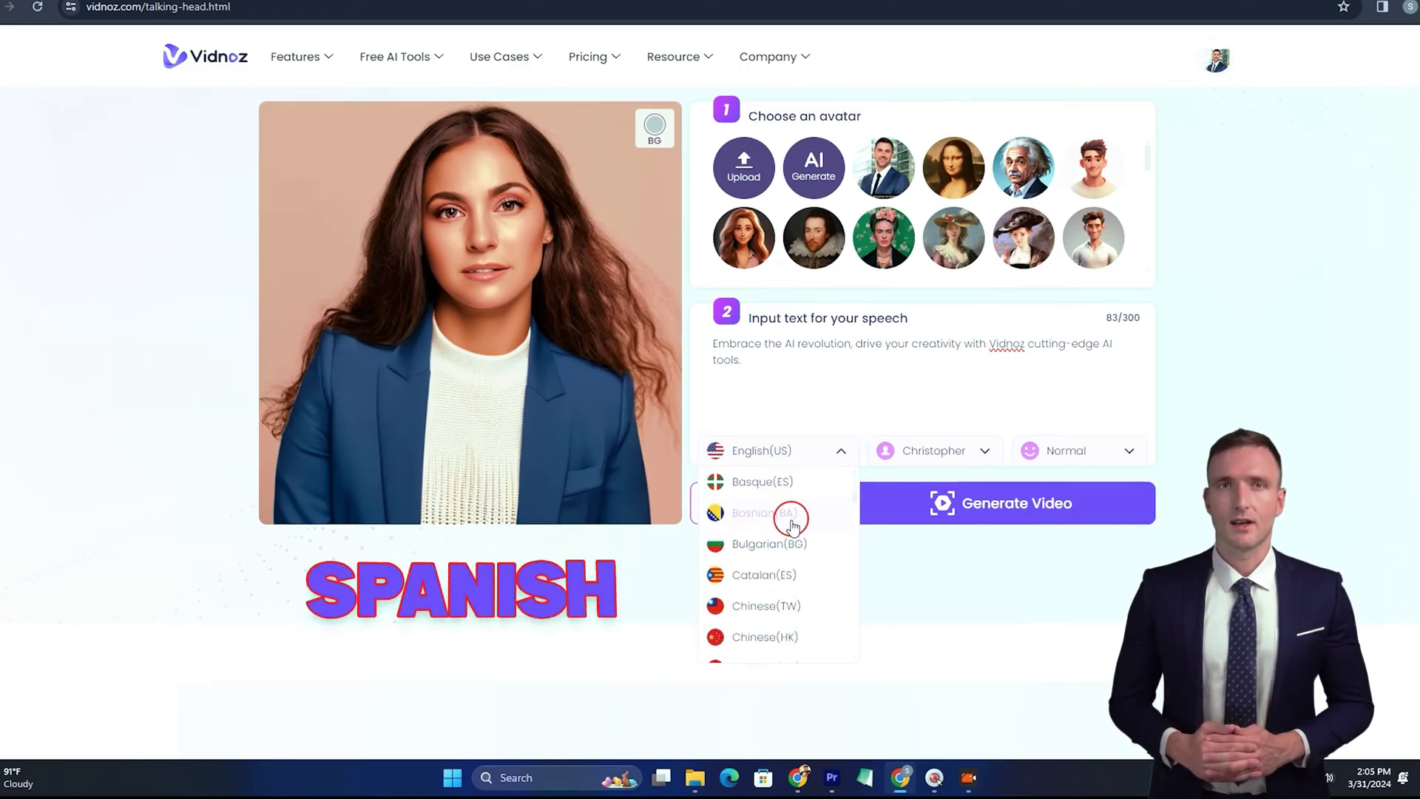
scroll(791, 518, "up", 1)
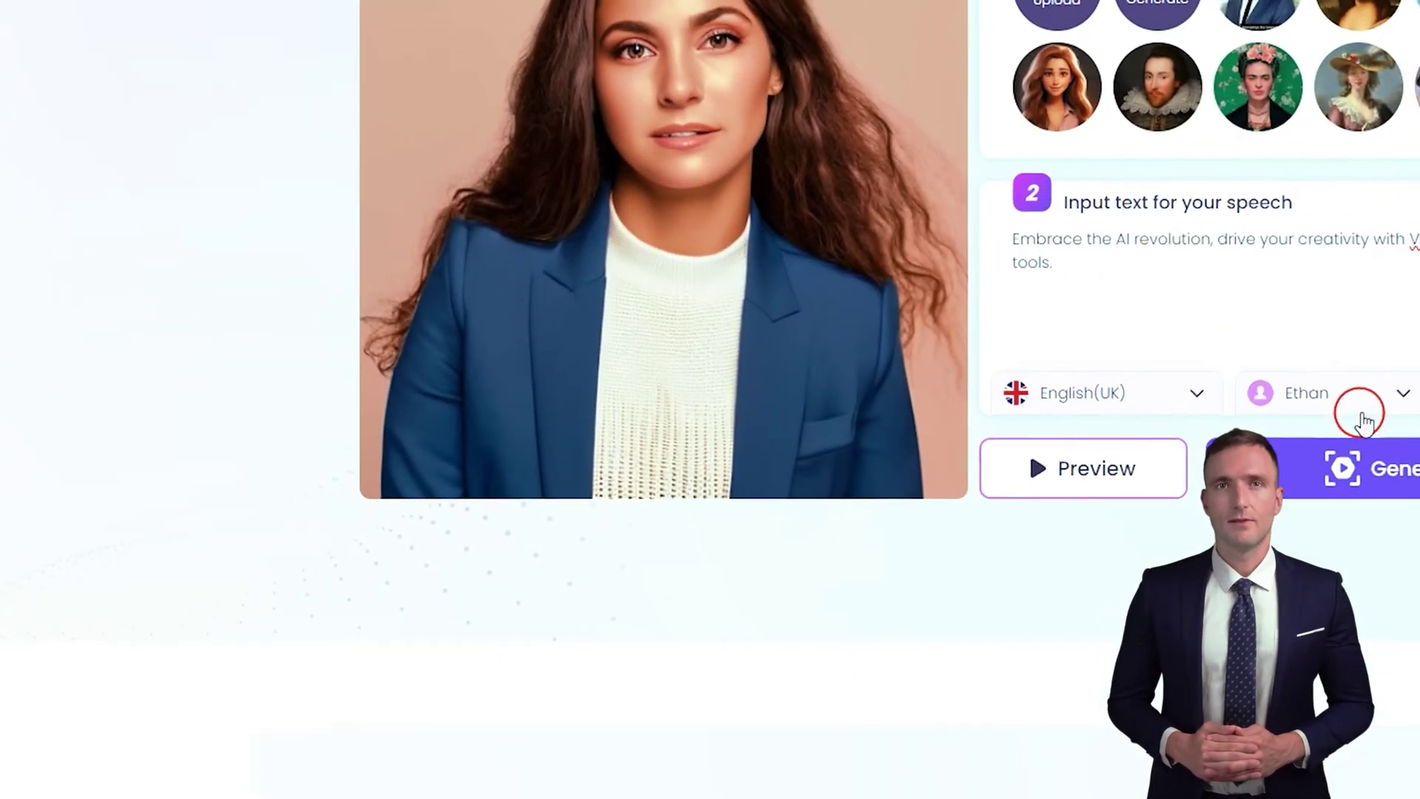
Try the Libby voice, switch to Oliver, and keep the speech speed at Normal
left_click(984, 528)
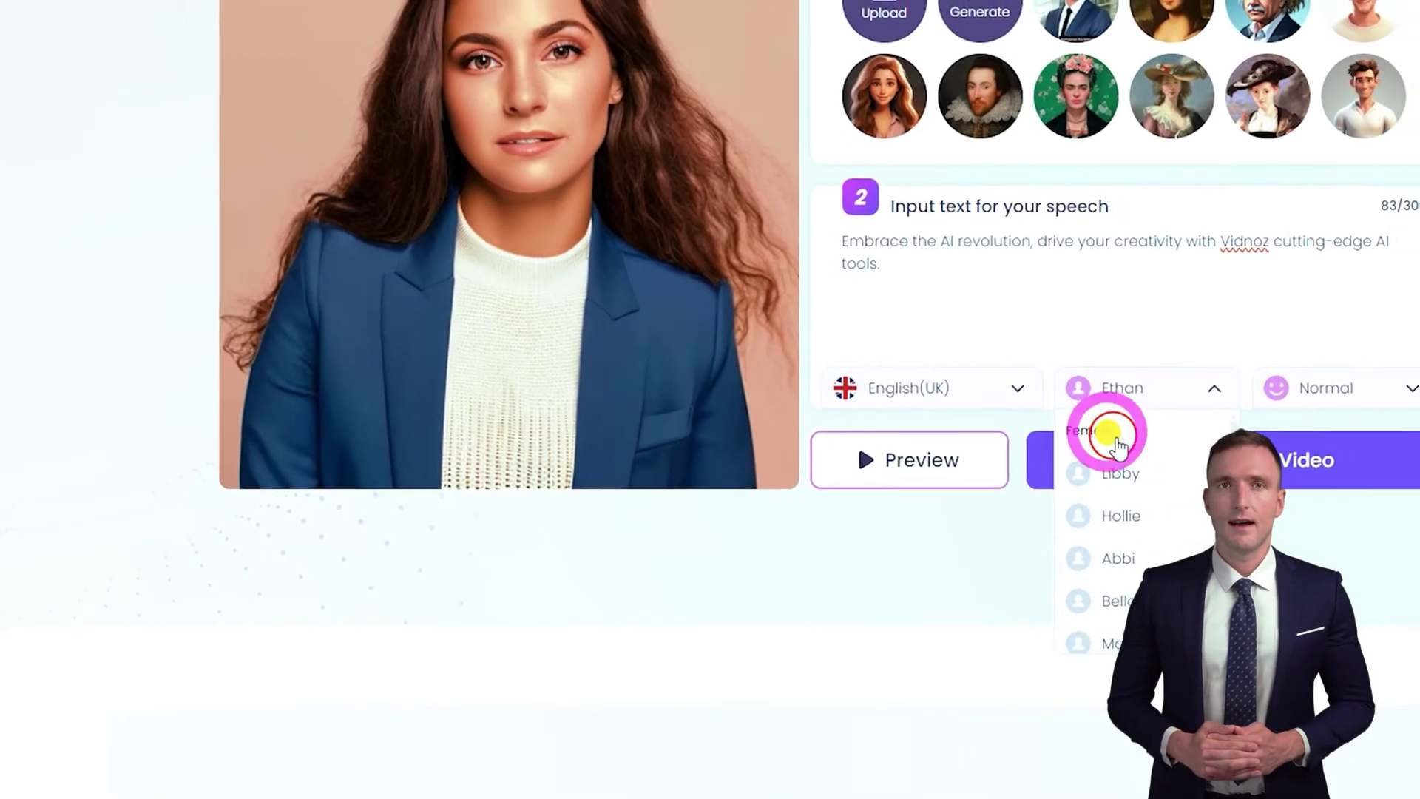
left_click(1154, 477)
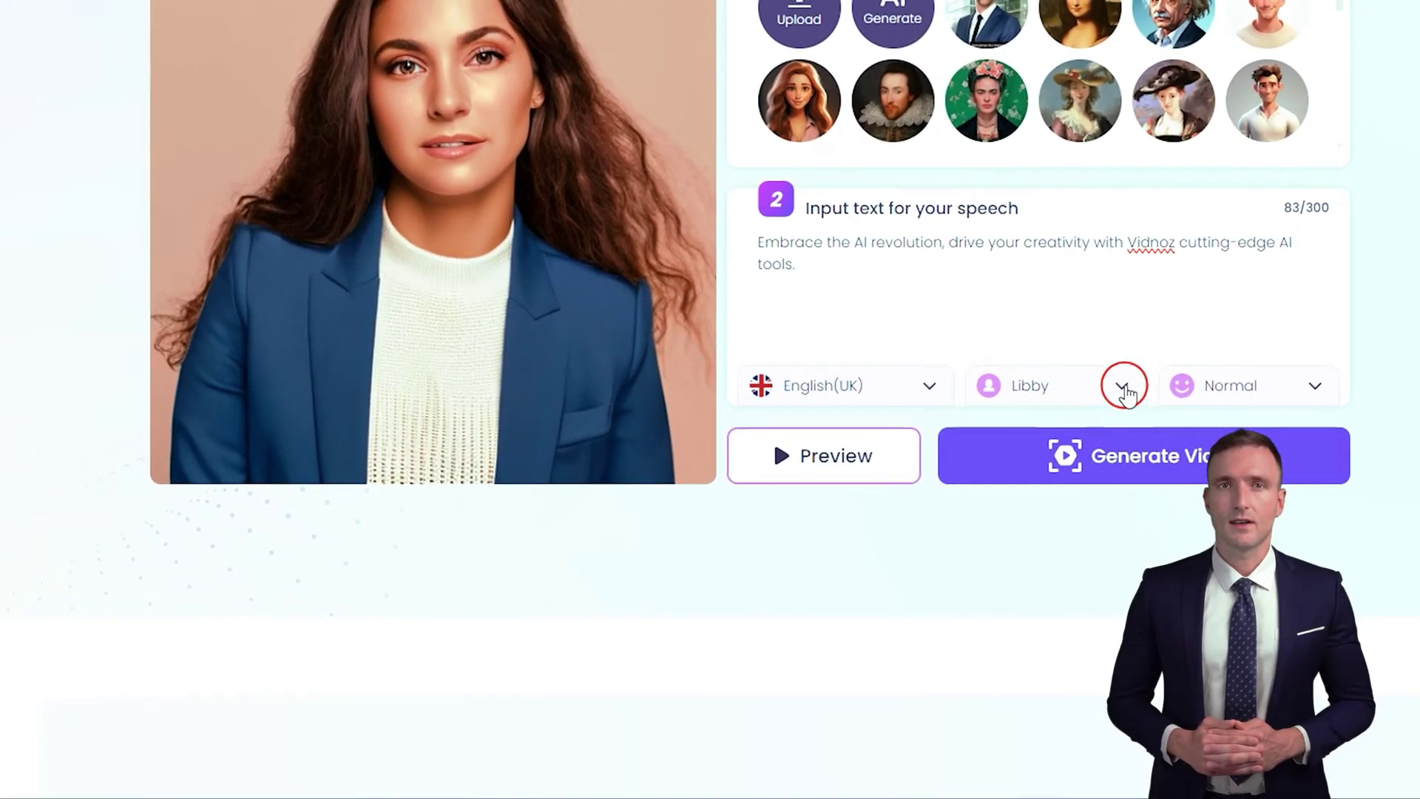
left_click(1153, 385)
scroll(987, 488, "down", 3)
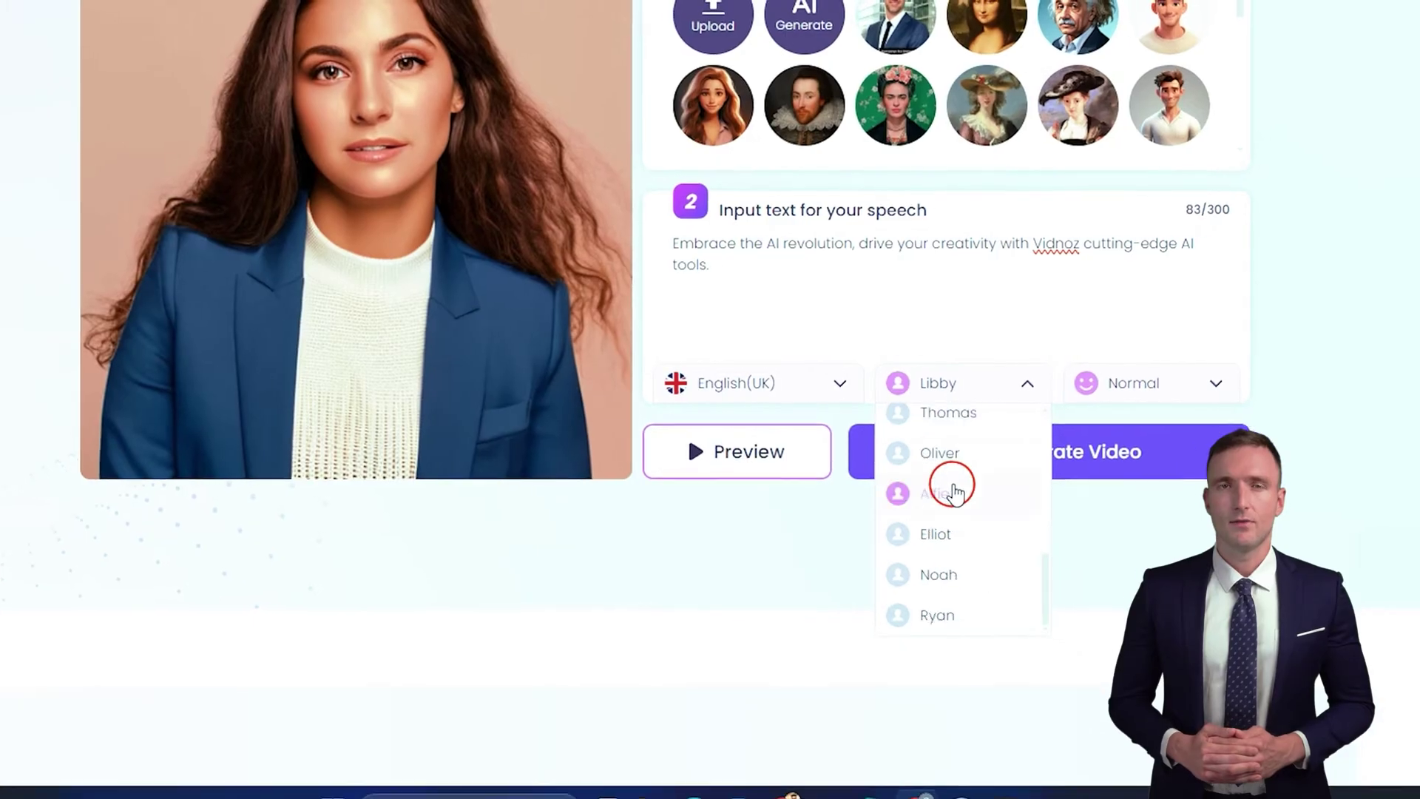
left_click(920, 458)
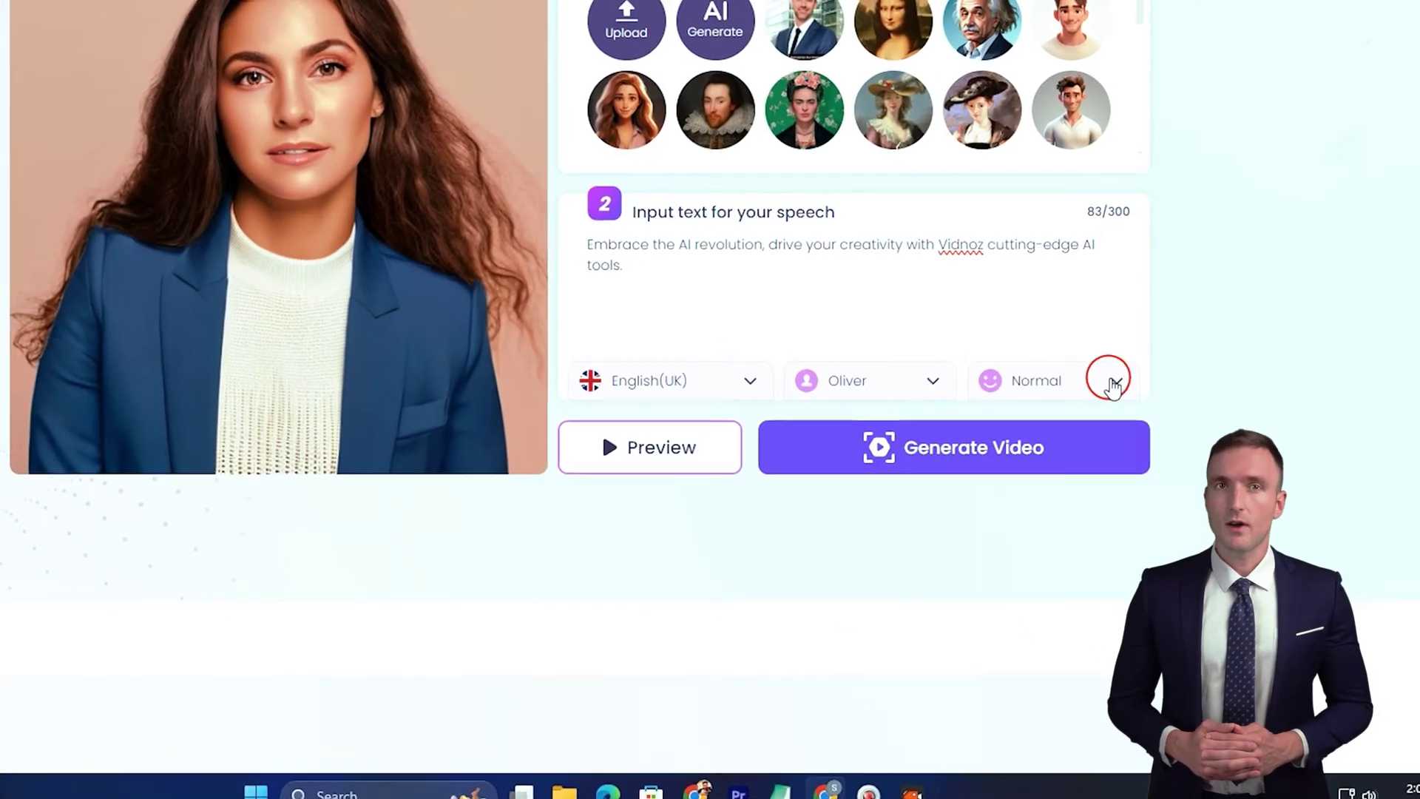
left_click(1085, 378)
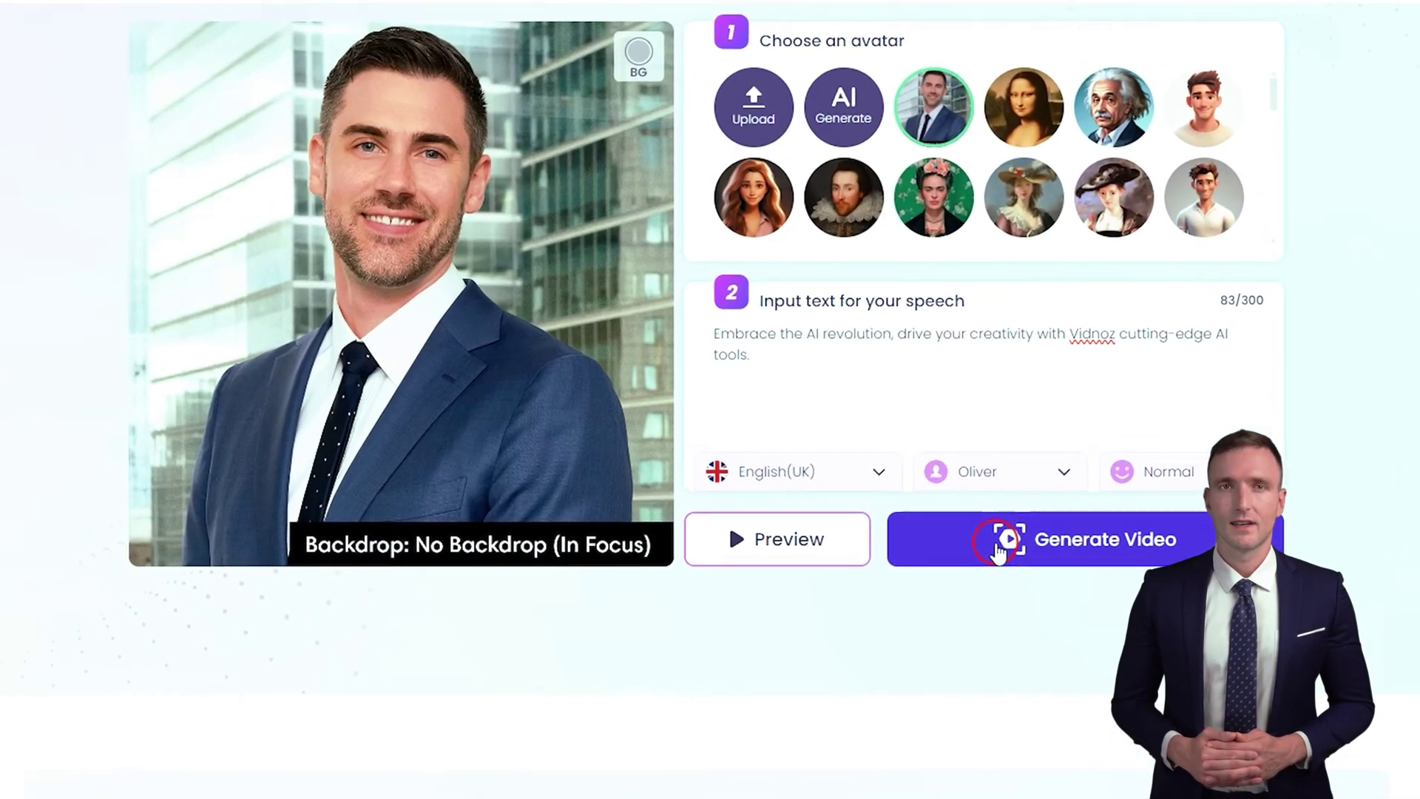
Start generating the businessman video and follow its progress in My Creations
left_click(984, 524)
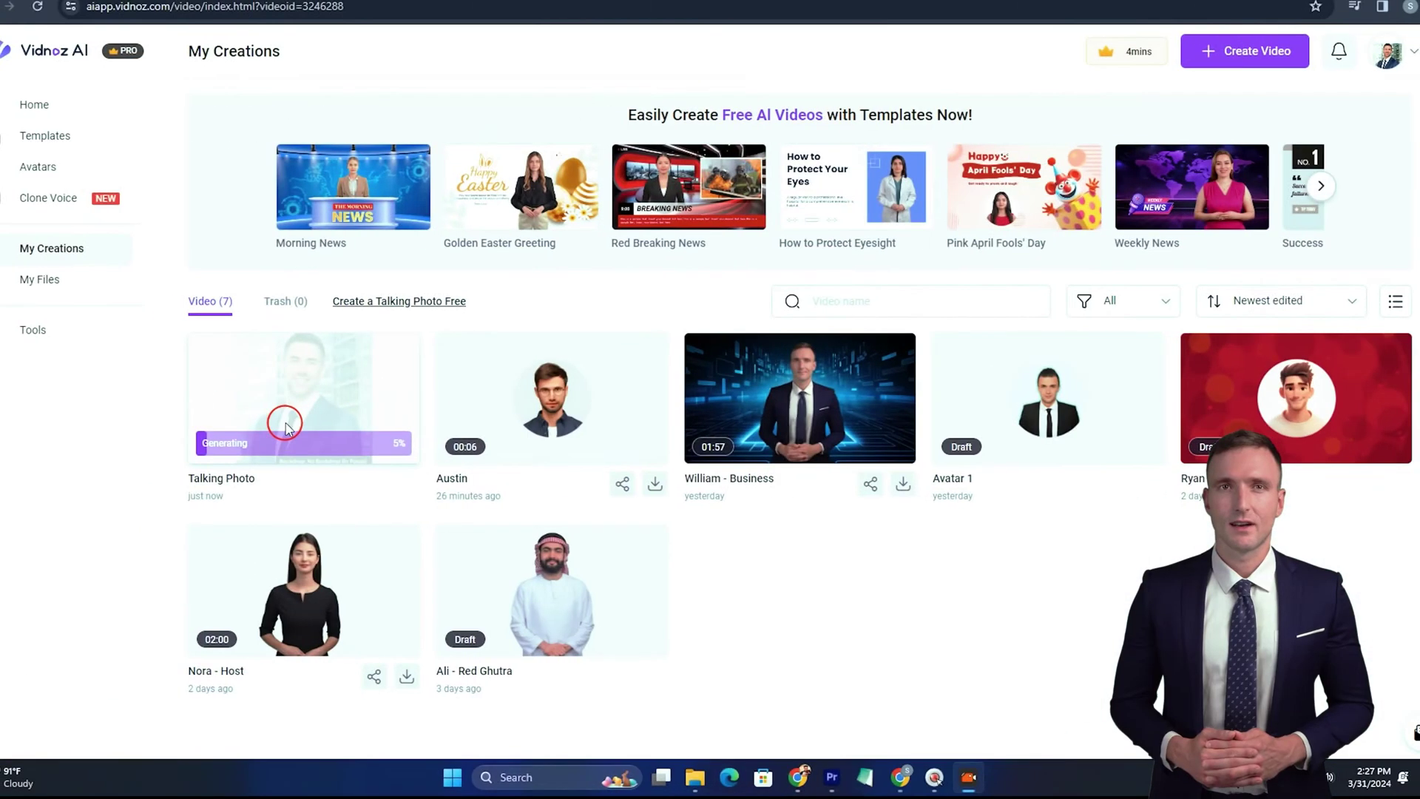